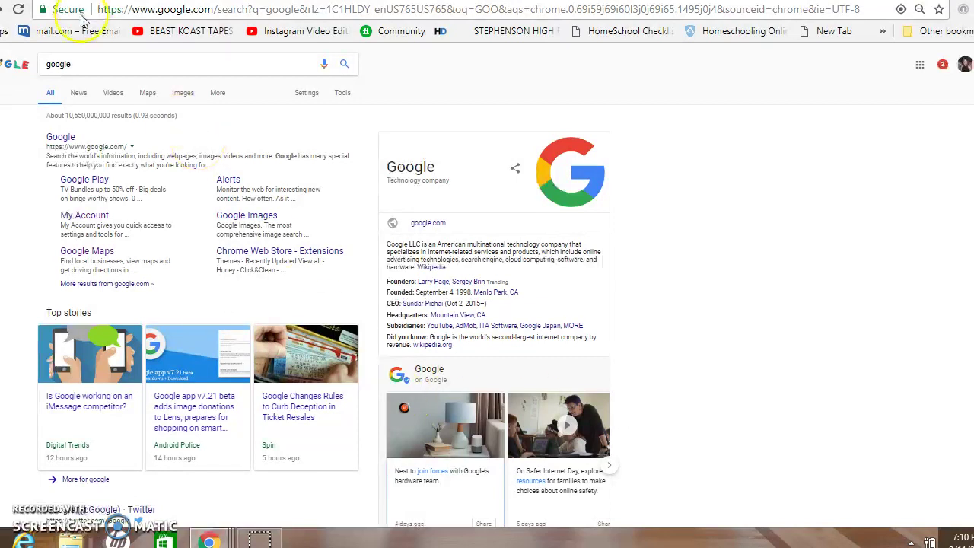
Step: Search Google for 'jing' and open the 'Jing | TechSmith' result page
left_click(78, 63)
double_click(78, 63)
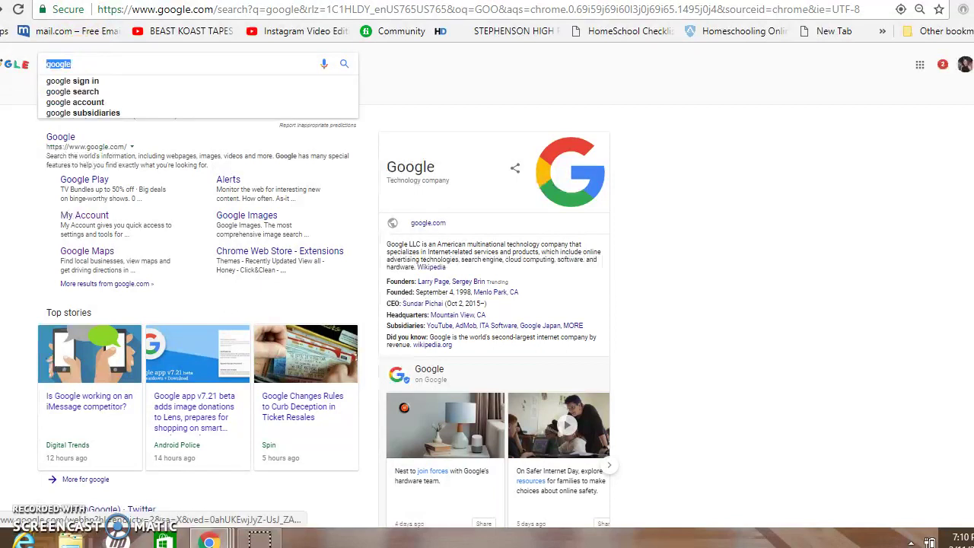
type("jing")
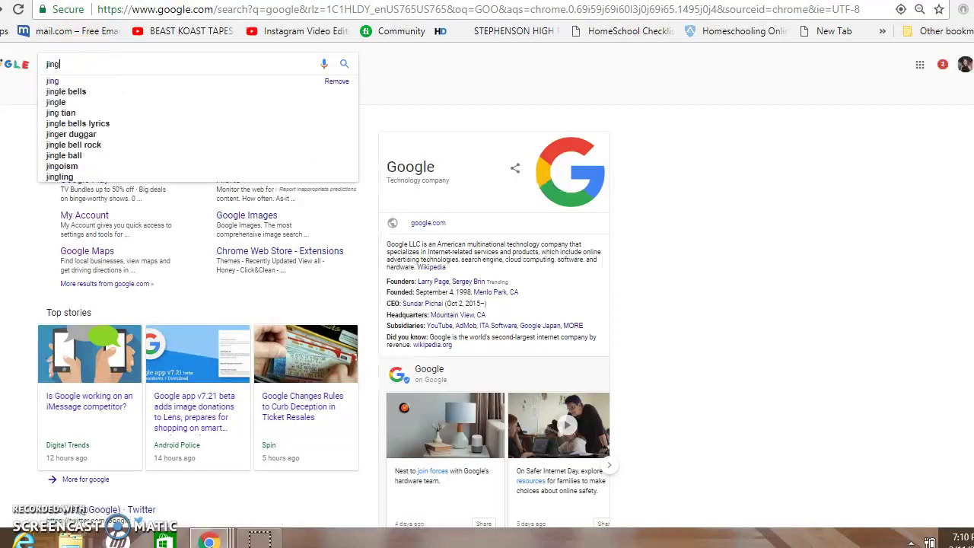
left_click(344, 66)
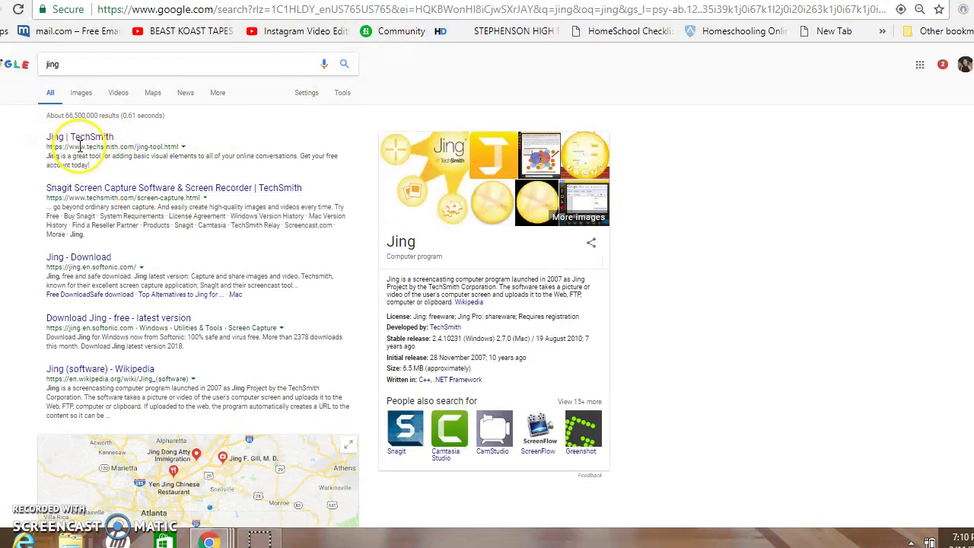
left_click(81, 138)
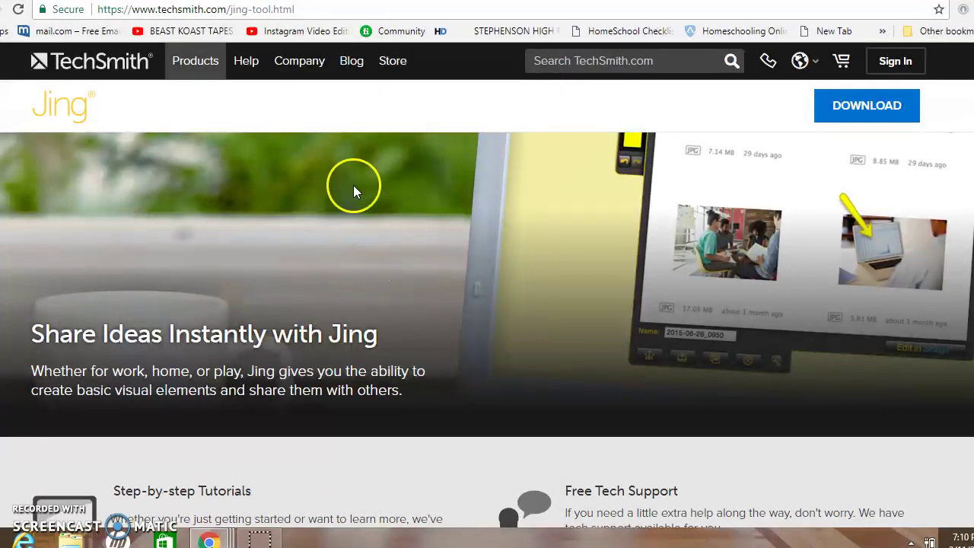
Step: Go back to Google's search results for 'google' from the address bar
left_click(309, 8)
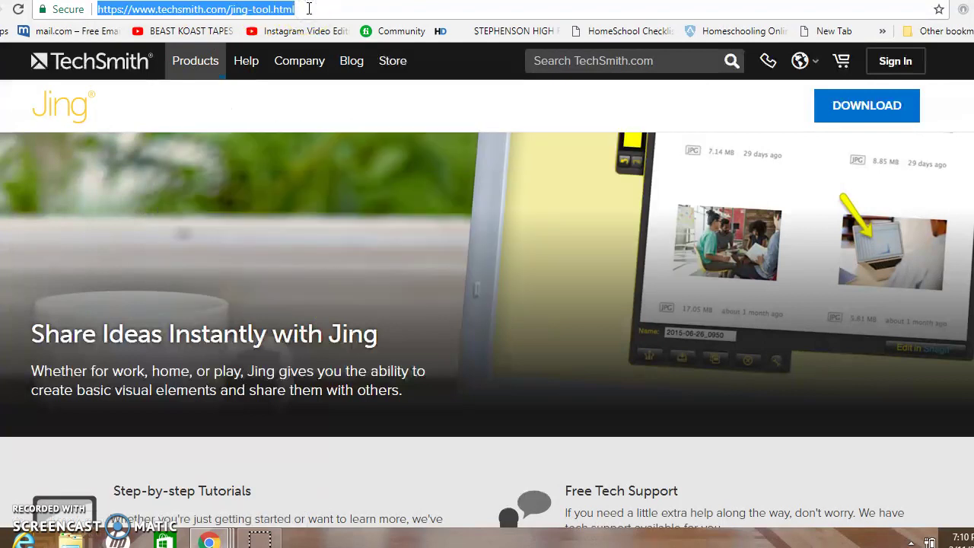
type("g")
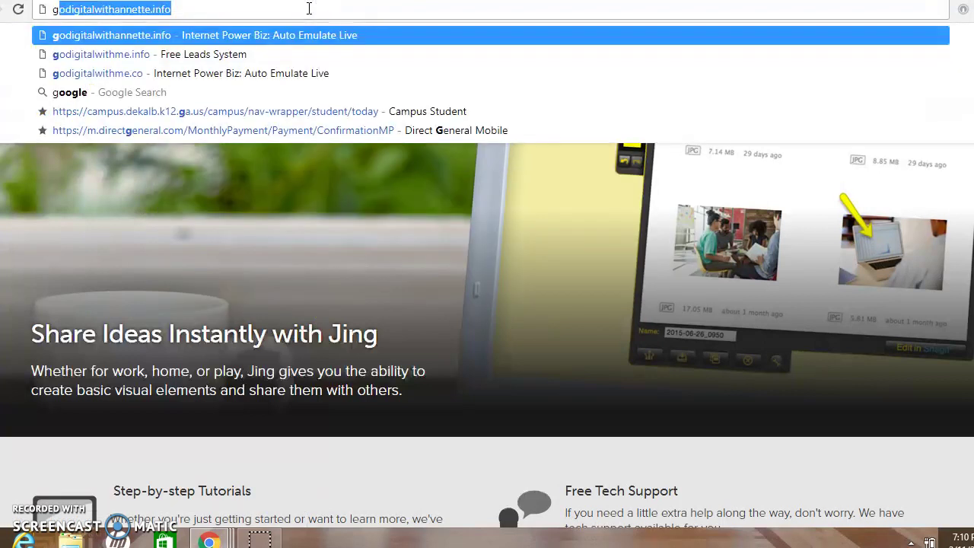
type("oo")
key("Return")
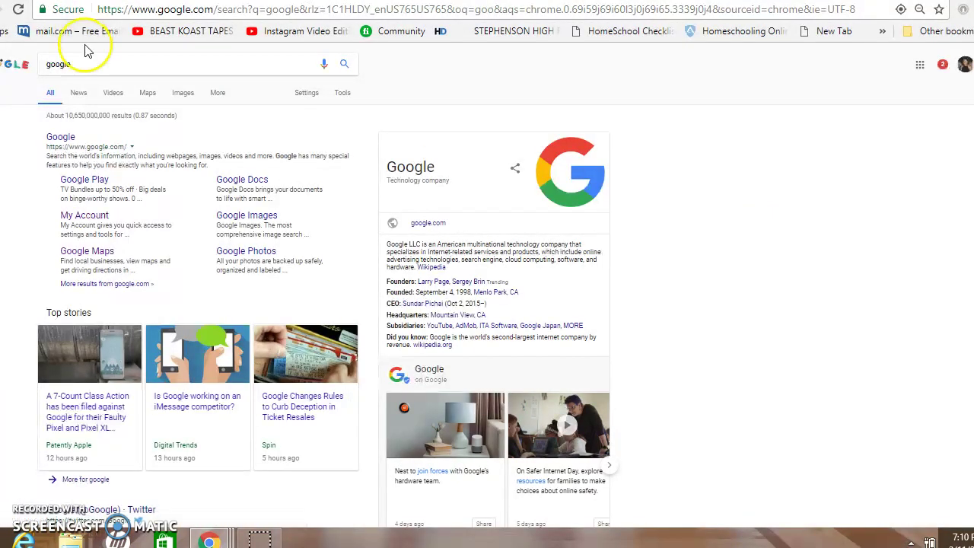
Step: Search for 'google images' and switch to the Images results
left_click(97, 67)
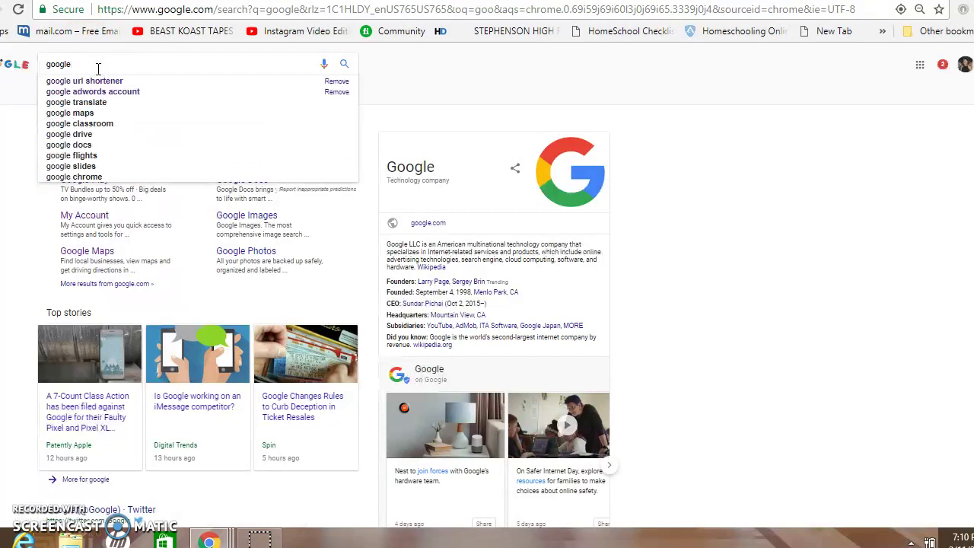
type("ages")
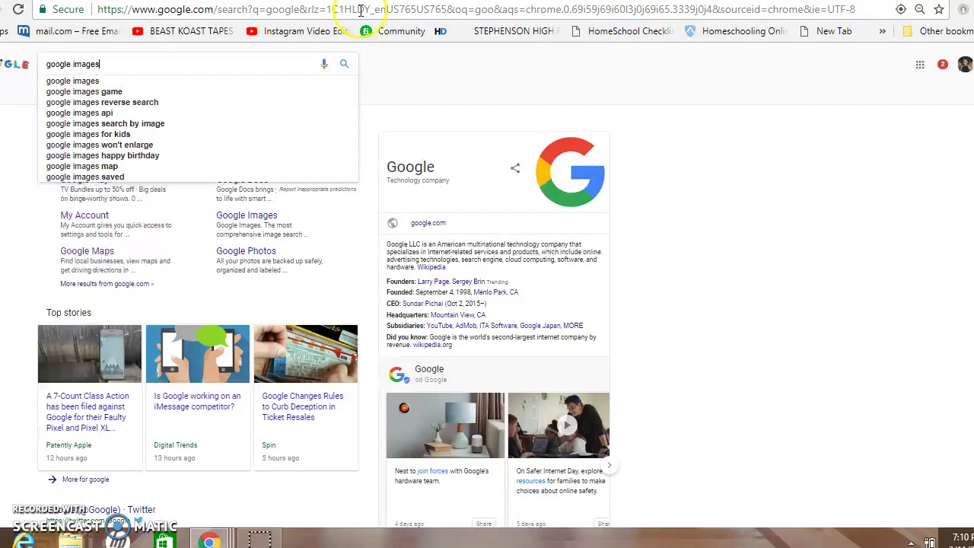
left_click(344, 64)
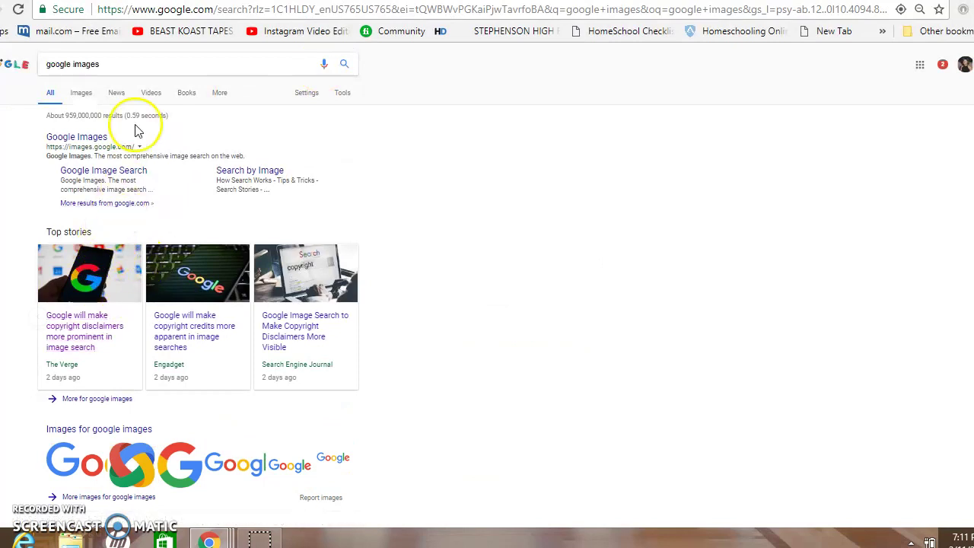
left_click(81, 97)
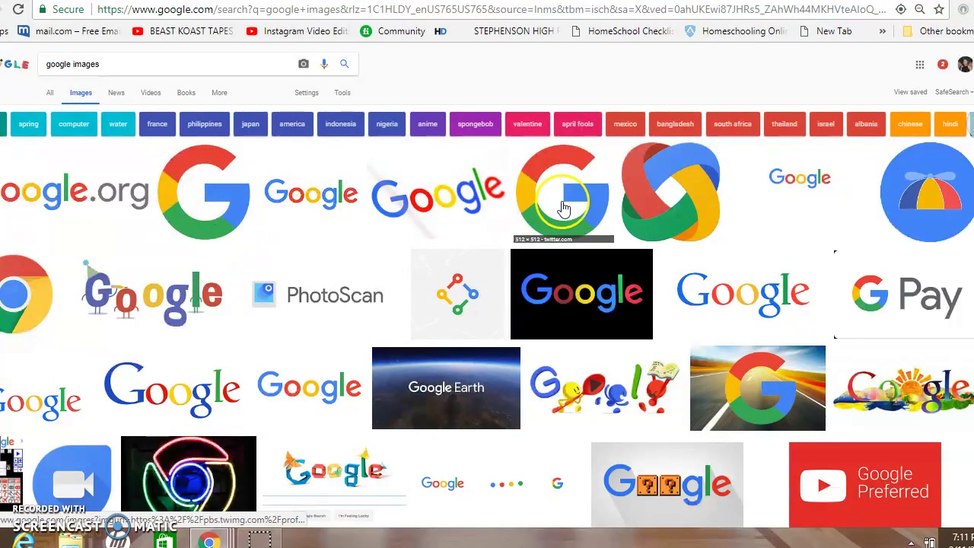
Step: Preview the multicolour ring Google logo large and start a Jing area capture
left_click(670, 188)
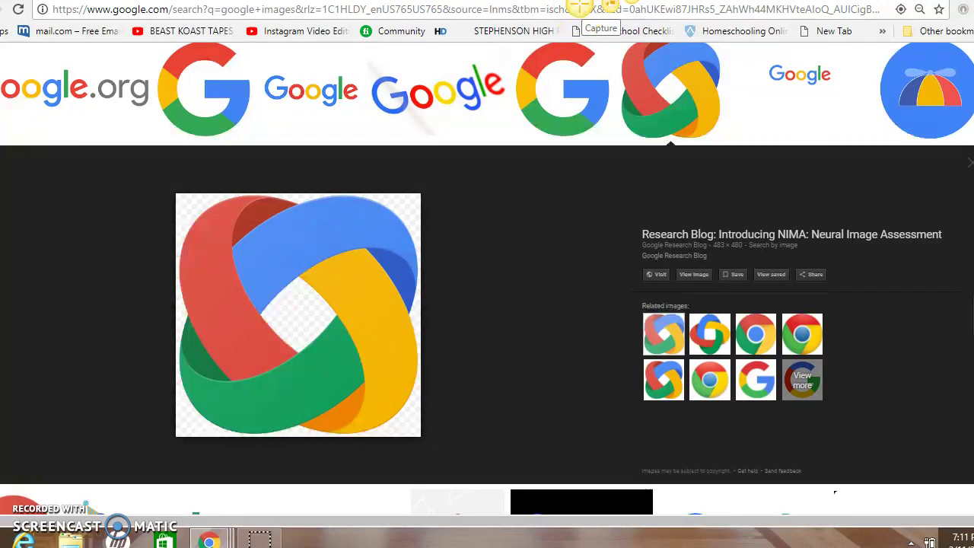
left_click(576, 11)
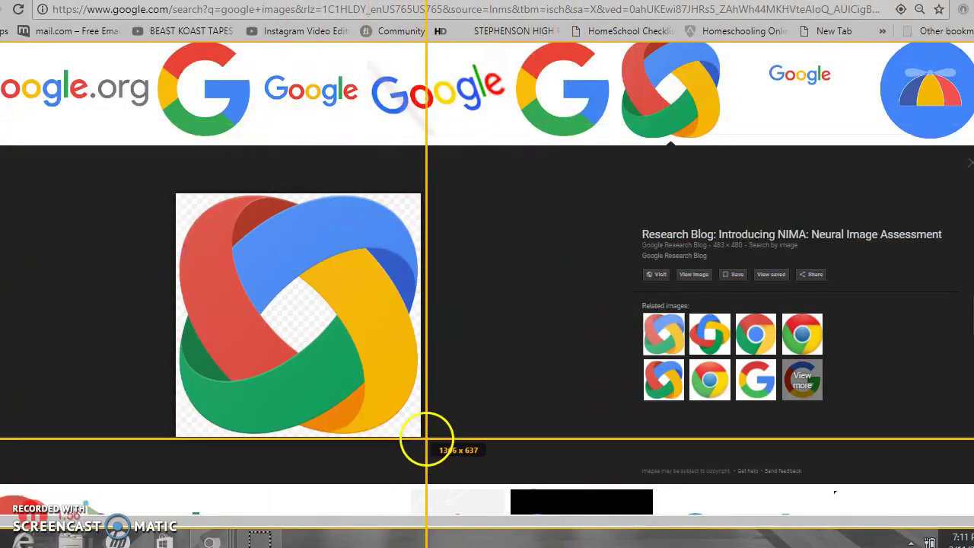
Step: Set the capture area over the browser and pull its left edge to the logo (1085 x 637)
left_click(427, 439)
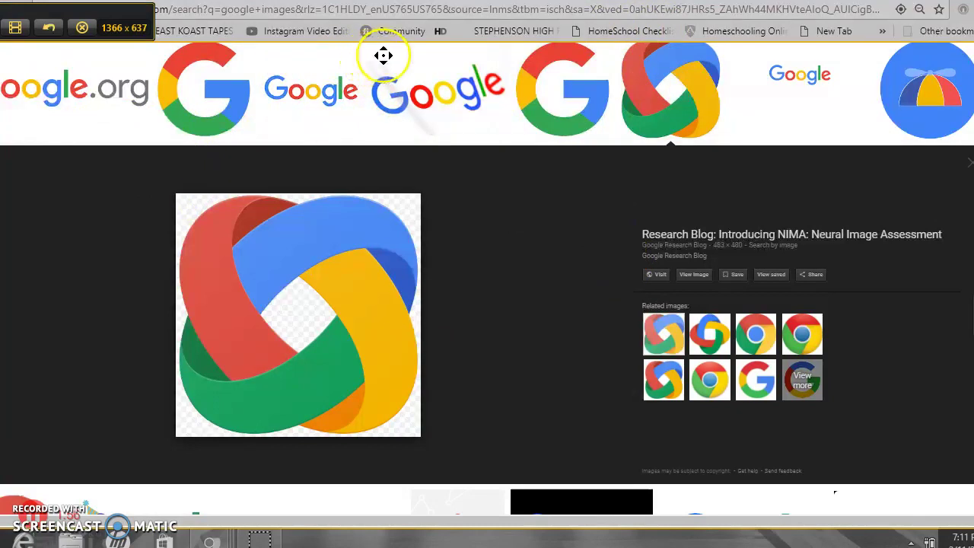
left_click_drag(384, 57, 398, 59)
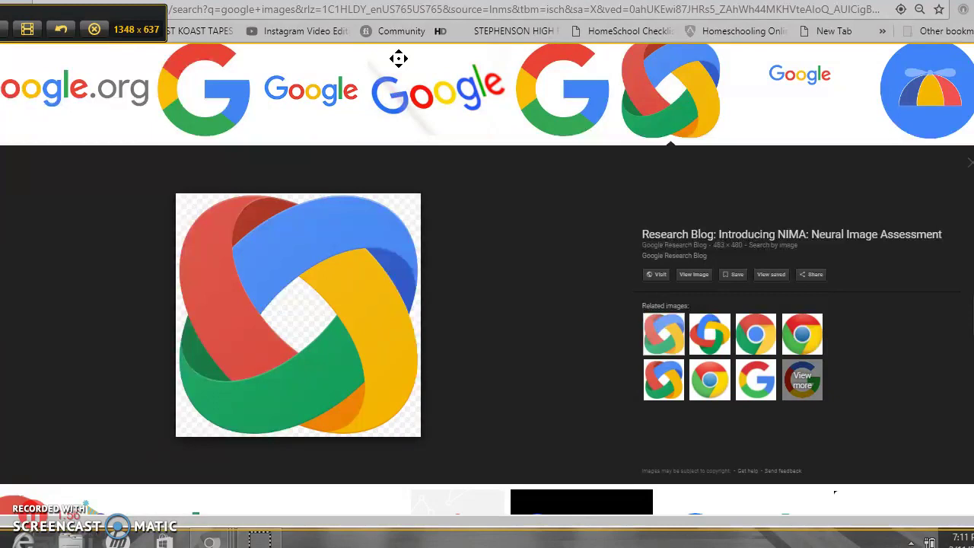
left_click_drag(398, 59, 122, 146)
left_click_drag(1, 171, 176, 168)
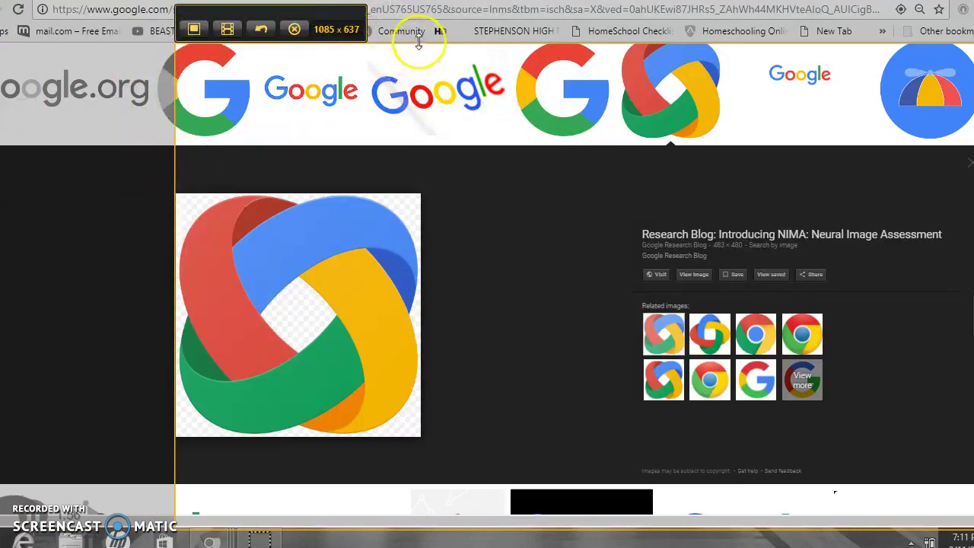
Step: Trim the capture frame's edges and position it over the ribbon logo at 319 x 317
left_click_drag(413, 45, 437, 192)
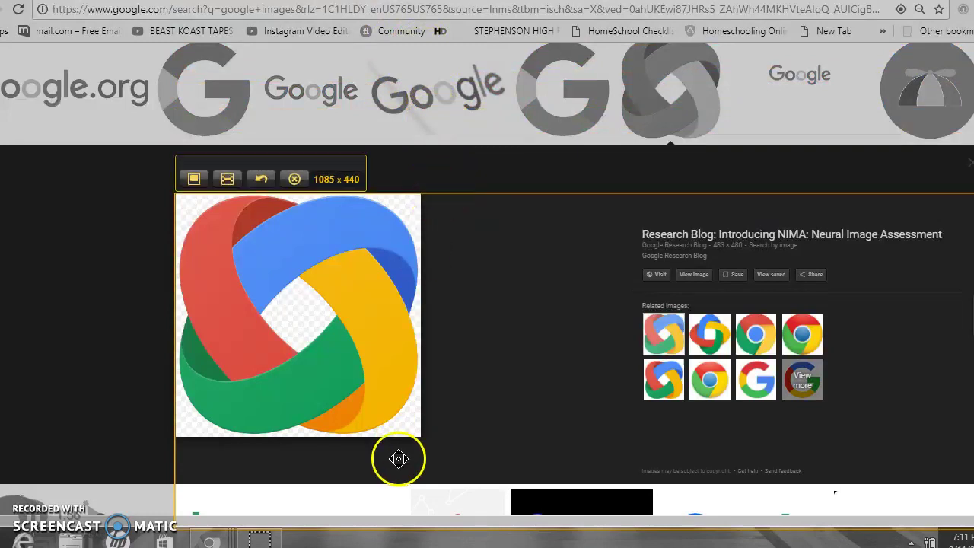
left_click_drag(374, 525, 377, 436)
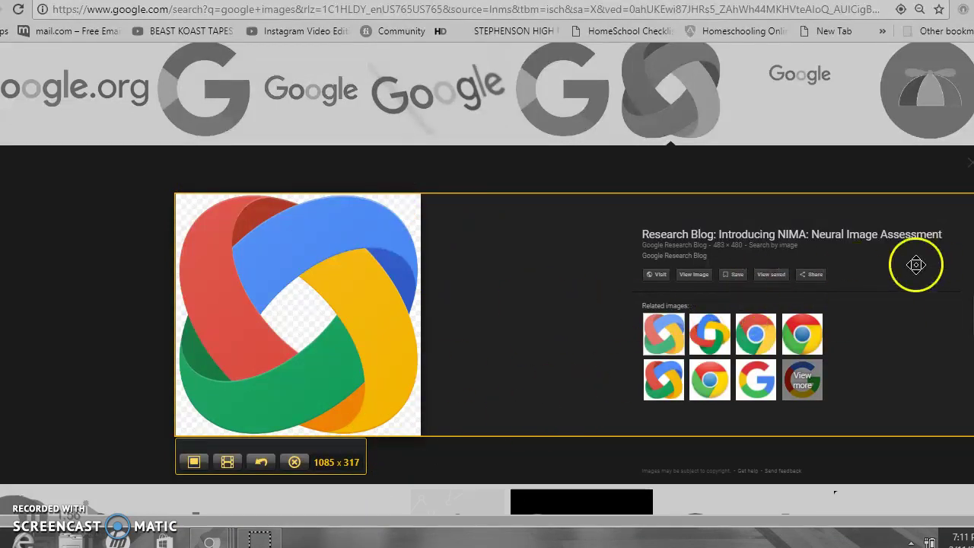
left_click_drag(970, 276, 964, 276)
left_click(965, 275)
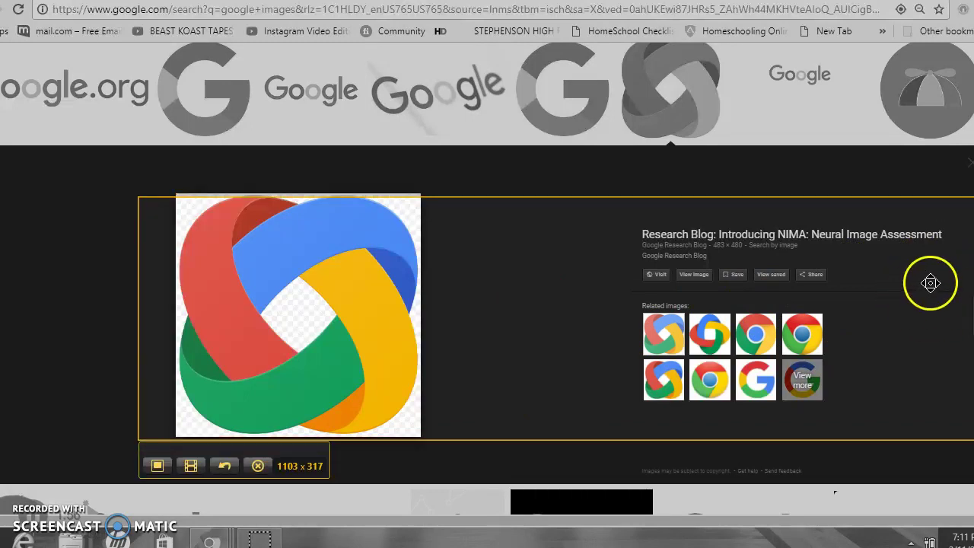
left_click(905, 283)
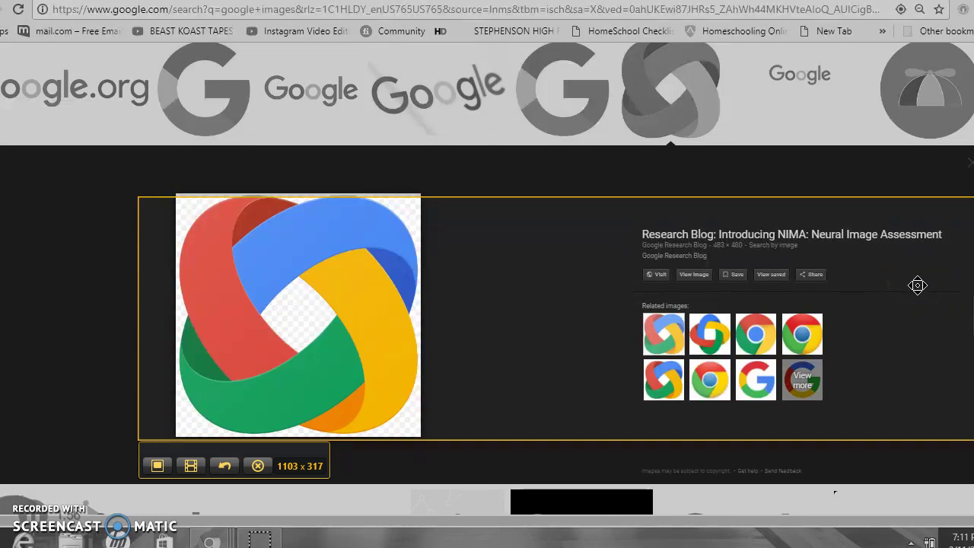
left_click(966, 289)
left_click_drag(966, 289, 419, 271)
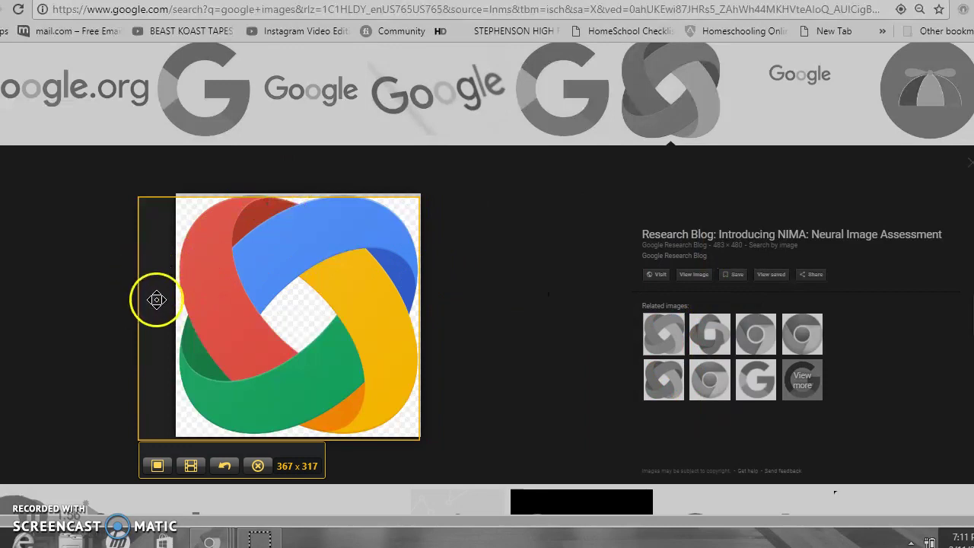
left_click_drag(163, 287, 277, 273)
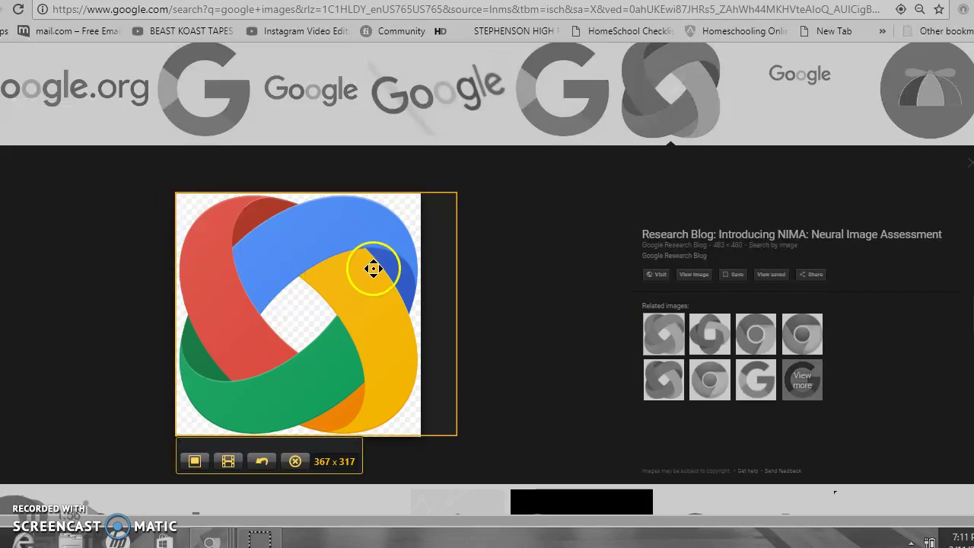
left_click_drag(453, 264, 418, 264)
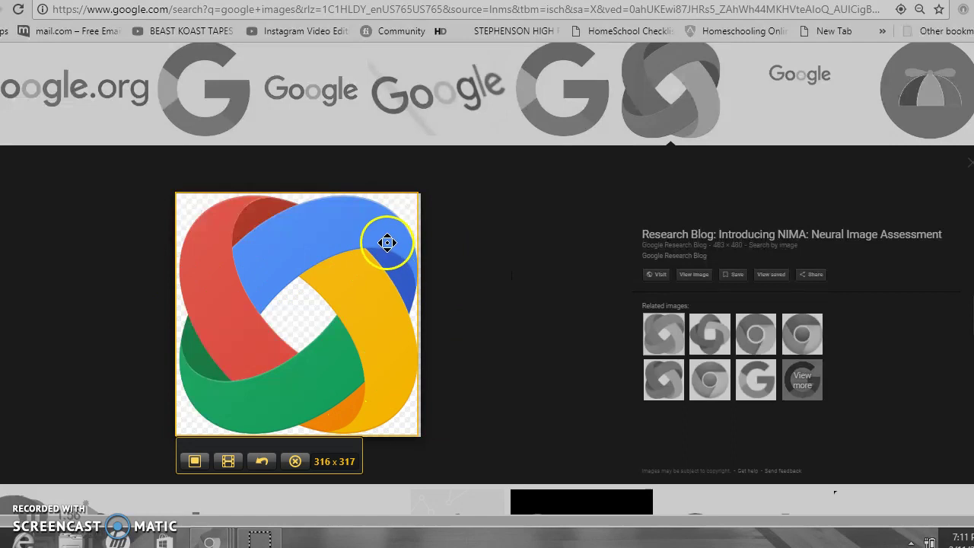
left_click_drag(417, 210, 419, 210)
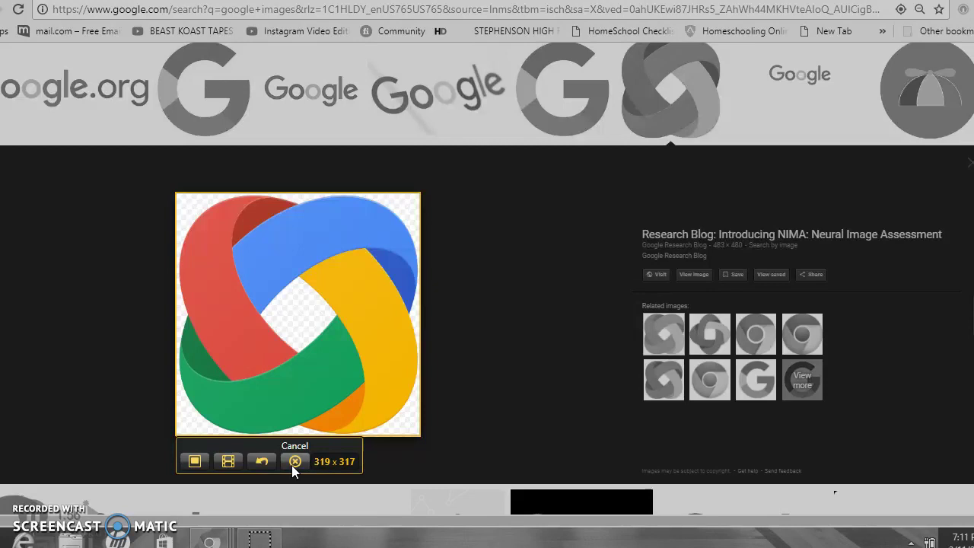
Step: Capture the framed logo as an image, then try the Arrow, Text, Highlight tools and red colour
left_click(194, 461)
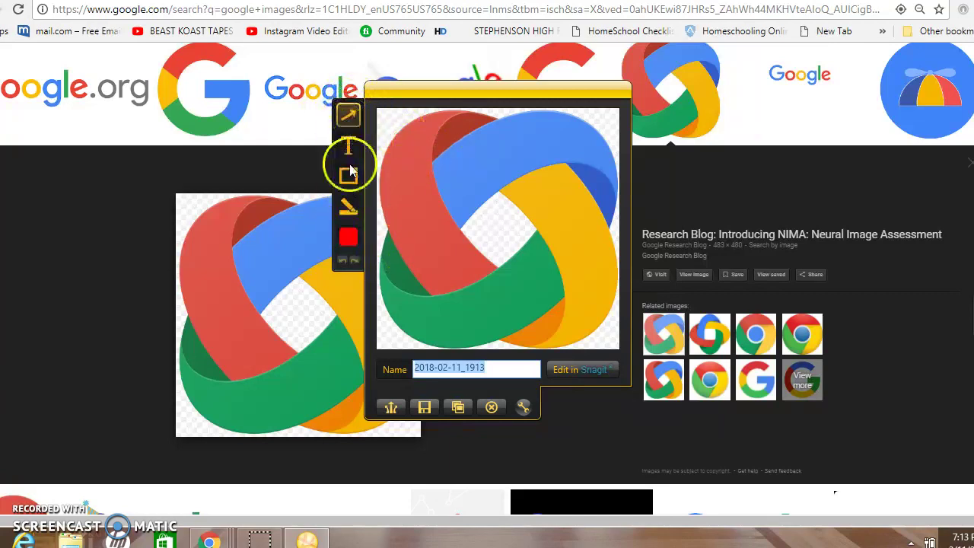
left_click(348, 116)
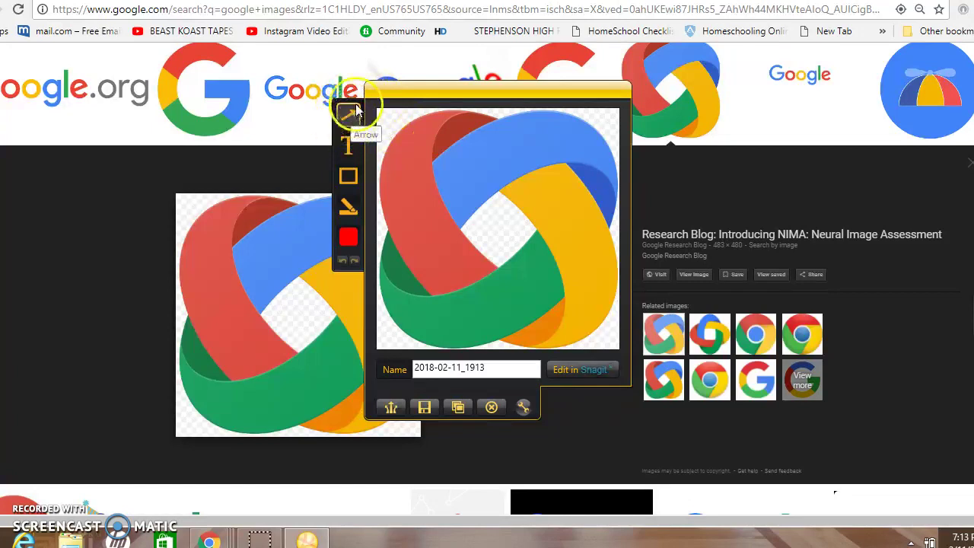
left_click(348, 151)
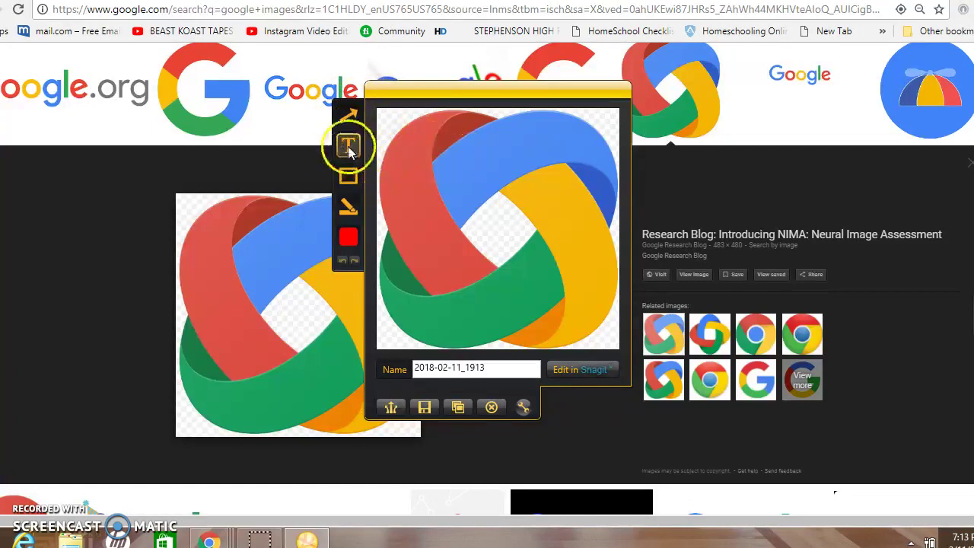
left_click(351, 212)
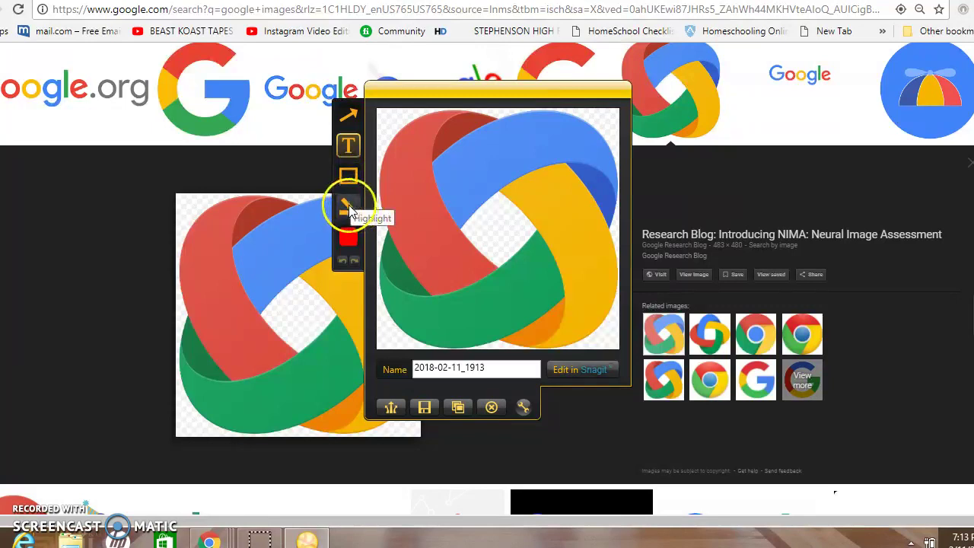
left_click(347, 204)
left_click(348, 239)
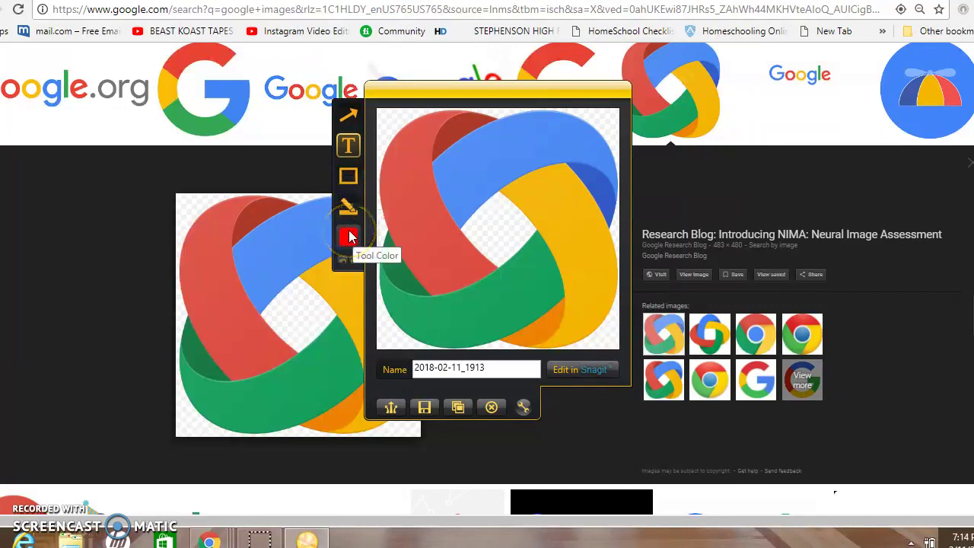
left_click(349, 237)
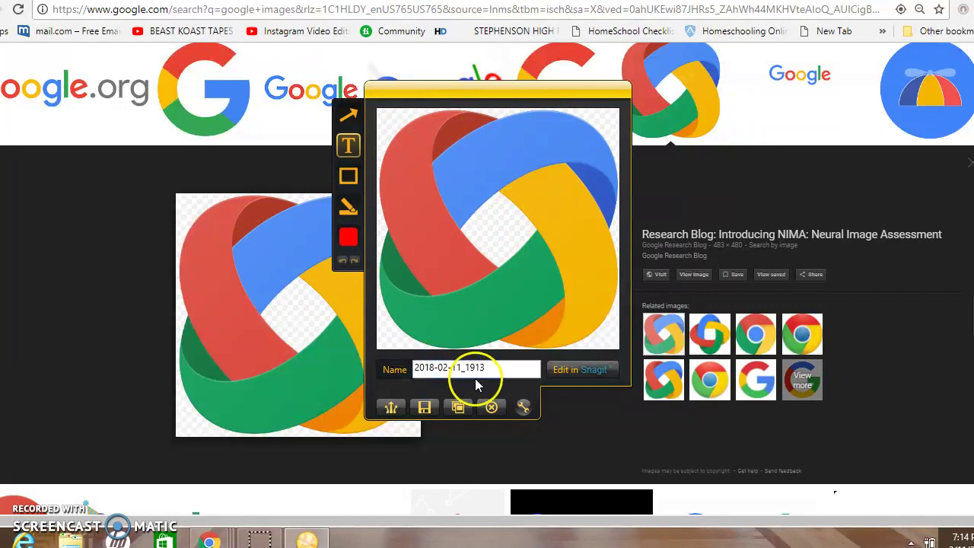
Step: Replace the capture name 2018-02-11_1913 with 'Google Symbol'
left_click_drag(496, 368, 399, 372)
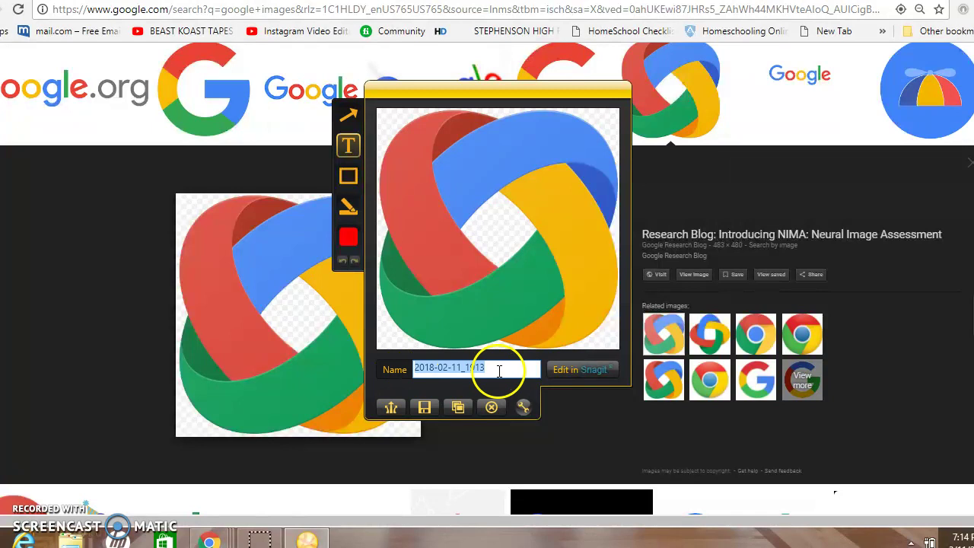
type("Google")
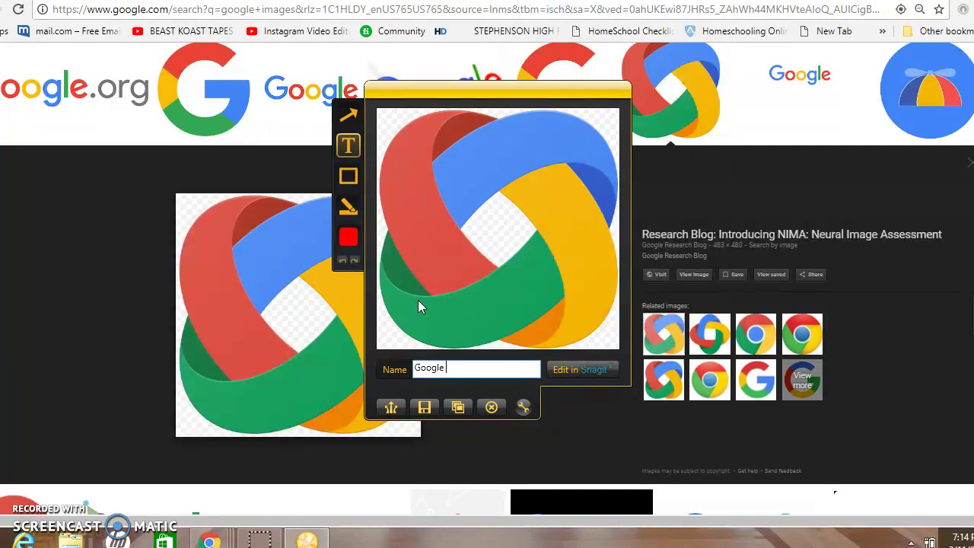
type(" Symbol")
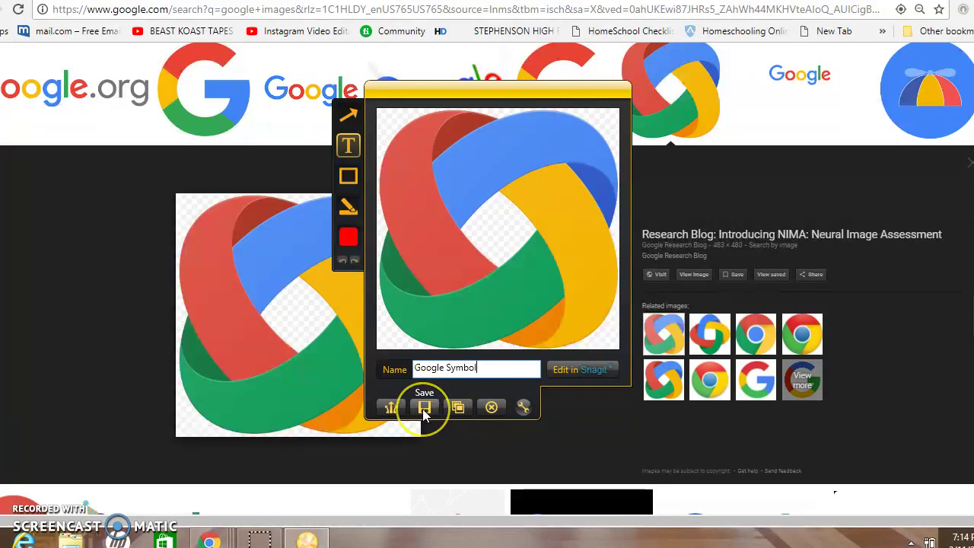
Step: Save the capture as Google_Symbol.png on the Desktop and close the saved notice
left_click(424, 409)
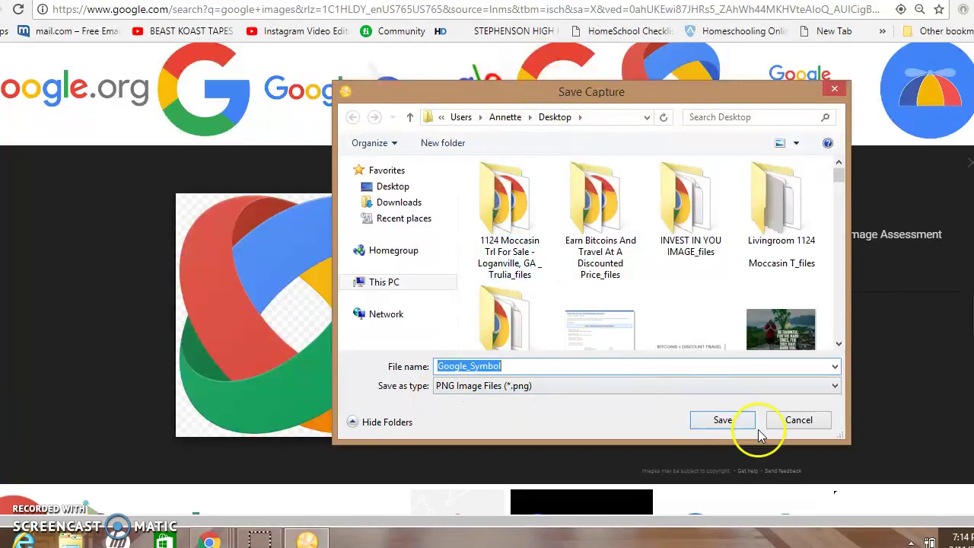
left_click(722, 421)
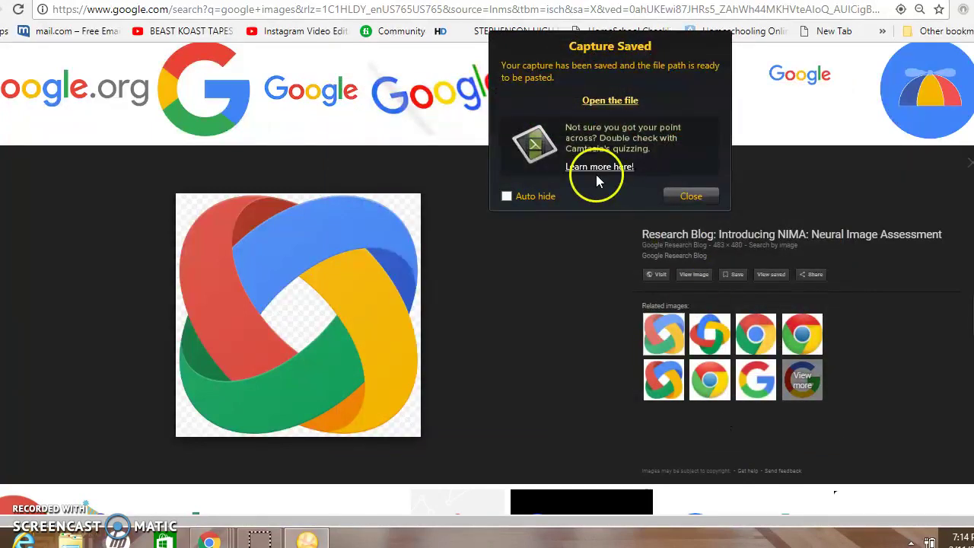
left_click(705, 191)
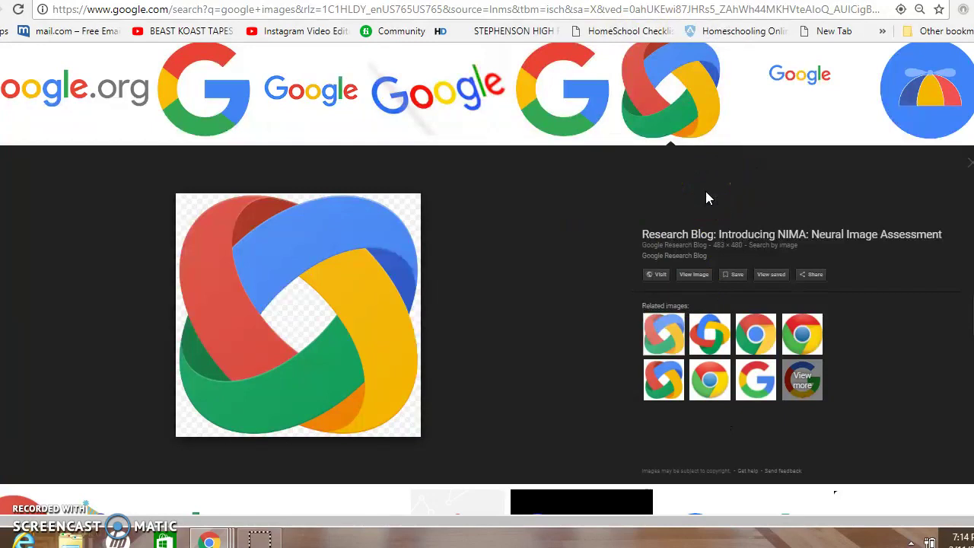